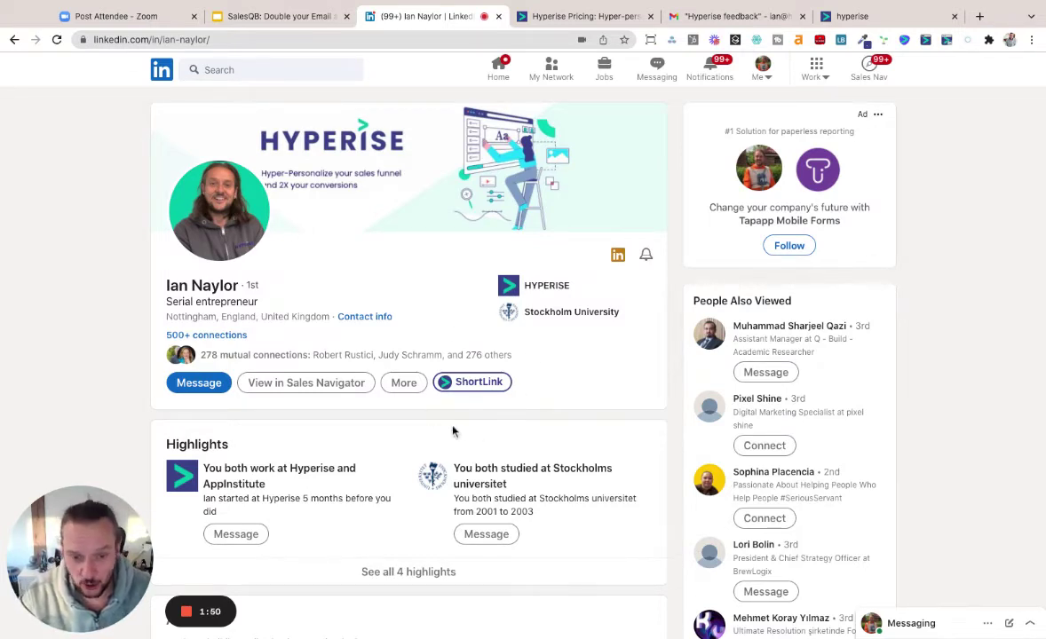
Open the Hyperise ShortLink form for this profile and select the 'love to chat' image
{"action": "left_click", "coordinate": [478, 383]}
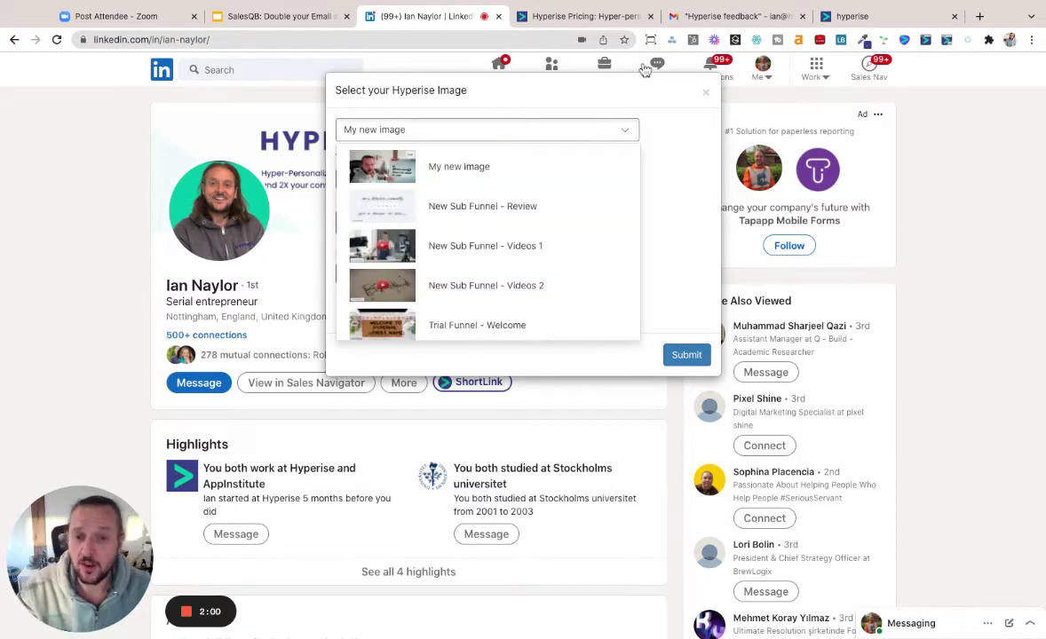
{"action": "scroll", "coordinate": [419, 191], "scroll_direction": "down", "scroll_amount": 2}
{"action": "scroll", "coordinate": [419, 191], "scroll_direction": "down", "scroll_amount": 1}
{"action": "scroll", "coordinate": [418, 191], "scroll_direction": "down", "scroll_amount": 1}
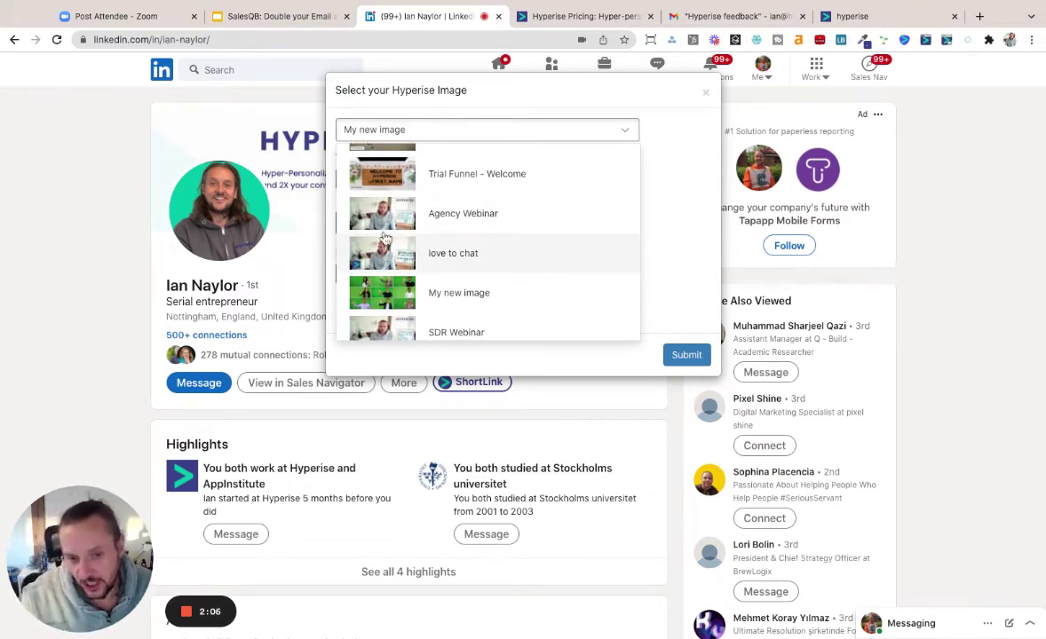
{"action": "left_click", "coordinate": [344, 238]}
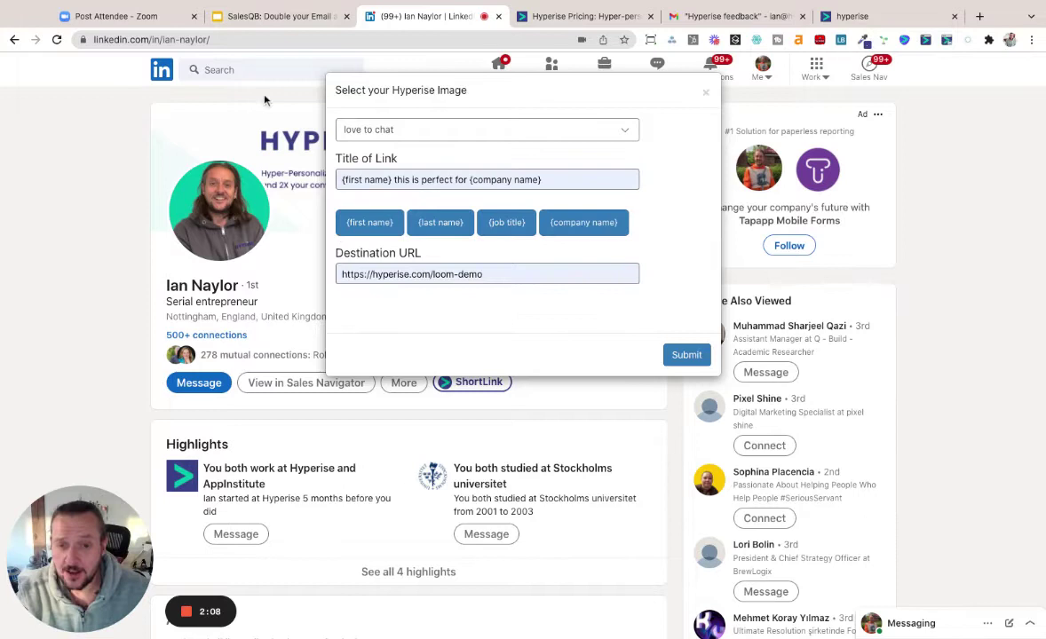
{"action": "left_click_drag", "start_coordinate": [264, 101], "coordinate": [271, 113]}
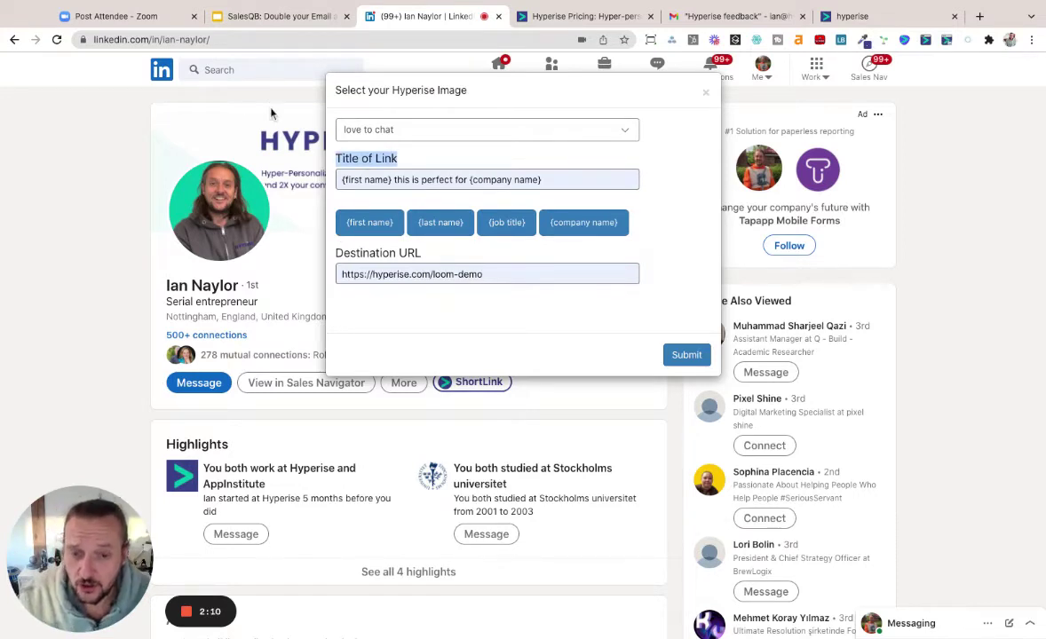
{"action": "left_click", "coordinate": [413, 179]}
{"action": "key", "text": "ctrl+a"}
{"action": "key", "text": "BackSpace"}
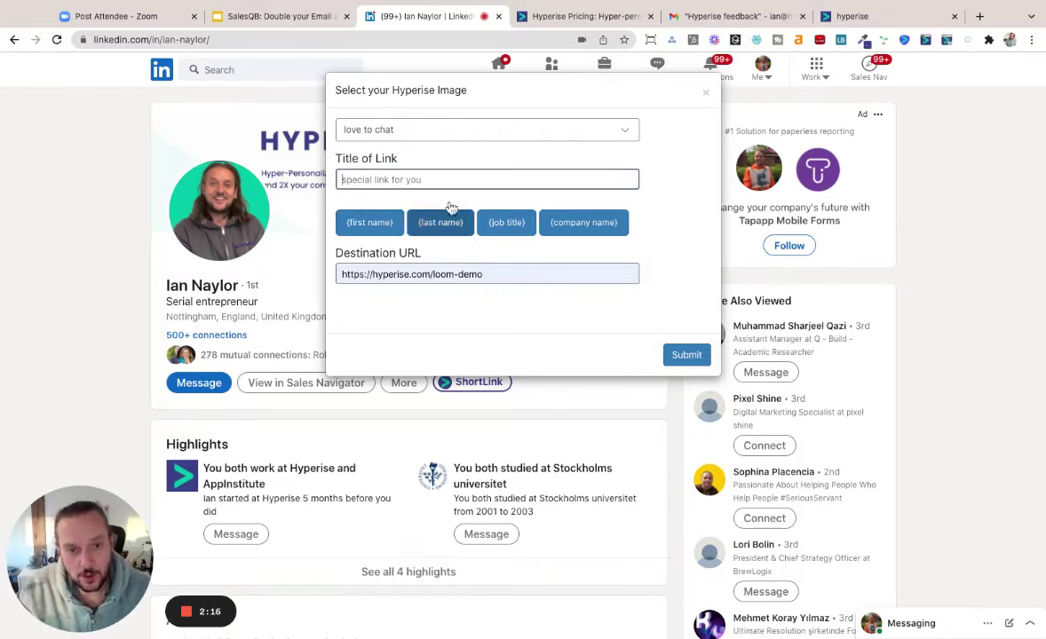
{"action": "left_click", "coordinate": [583, 222]}
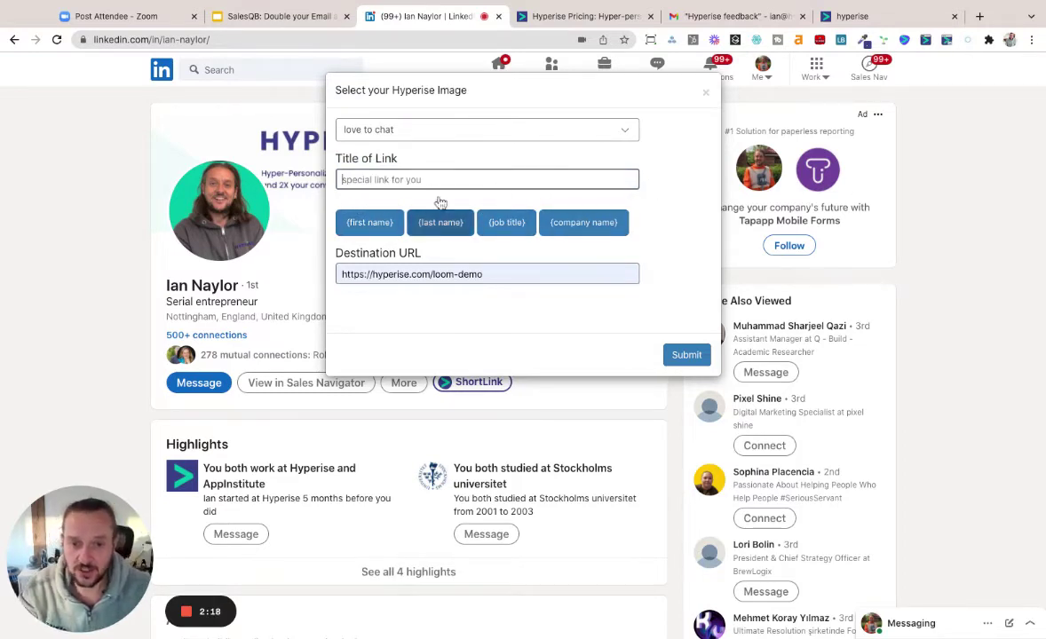
{"action": "left_click", "coordinate": [365, 222]}
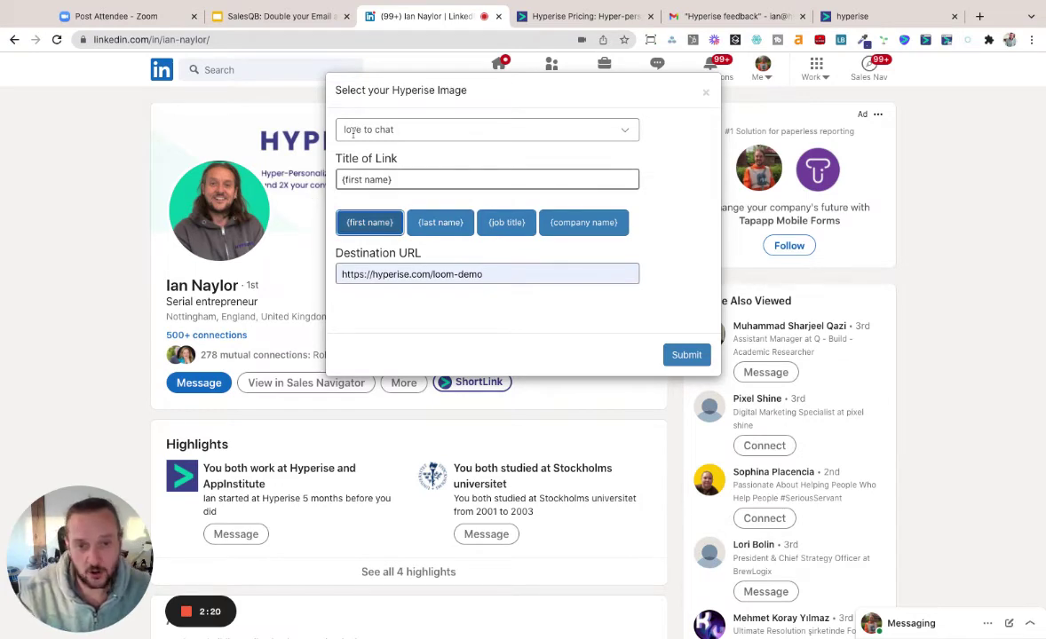
{"action": "left_click", "coordinate": [373, 179]}
{"action": "type", "text": "this is"}
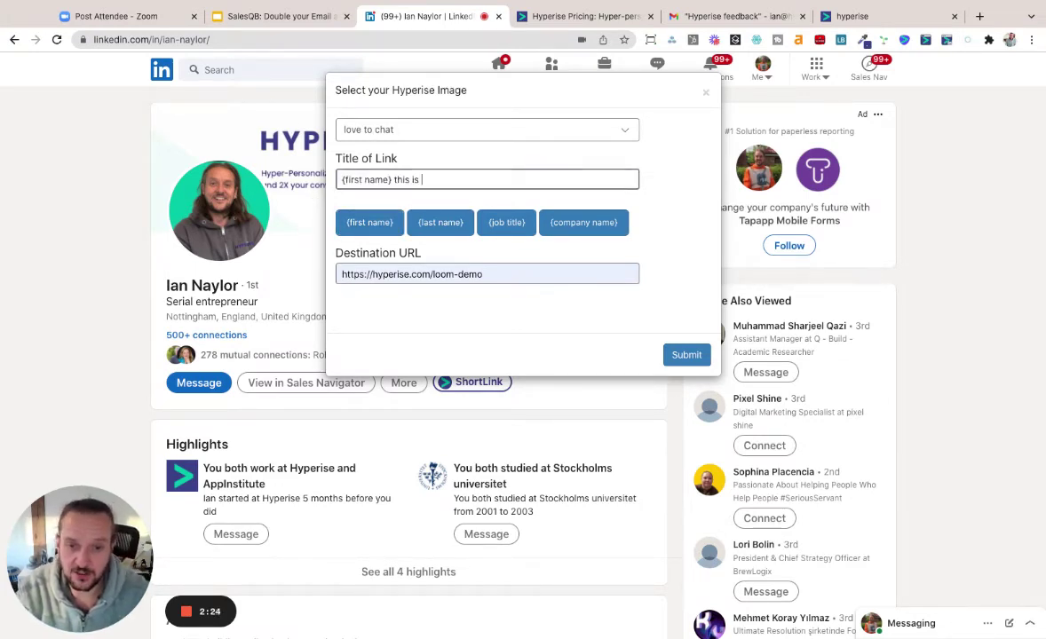
{"action": "type", "text": "perfect gf"}
{"action": "key", "text": "BackSpace"}
{"action": "key", "text": "BackSpace"}
{"action": "type", "text": "for"}
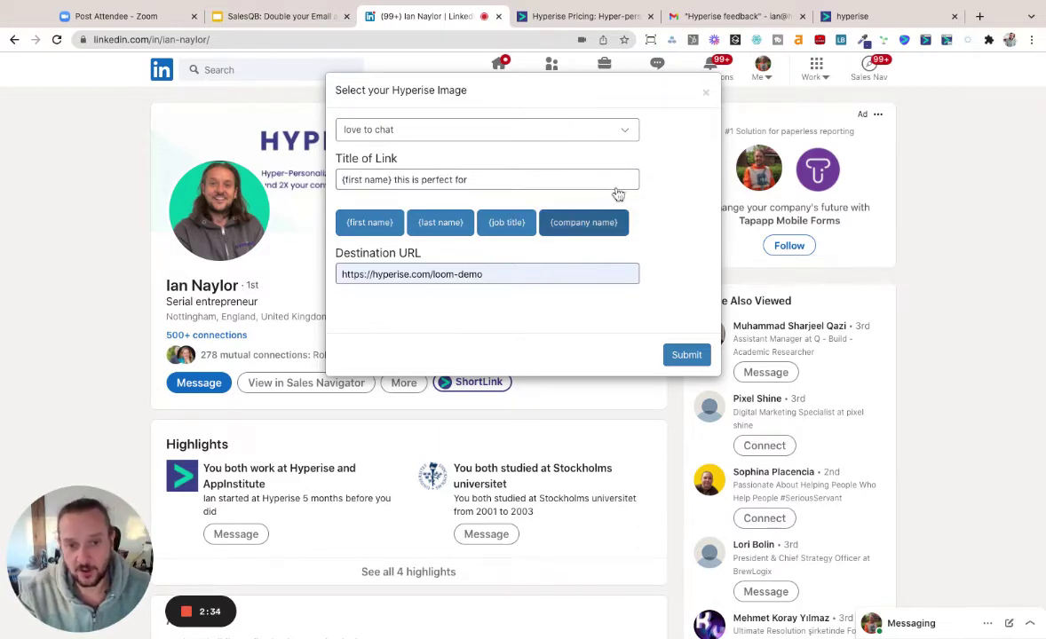
{"action": "left_click", "coordinate": [582, 217]}
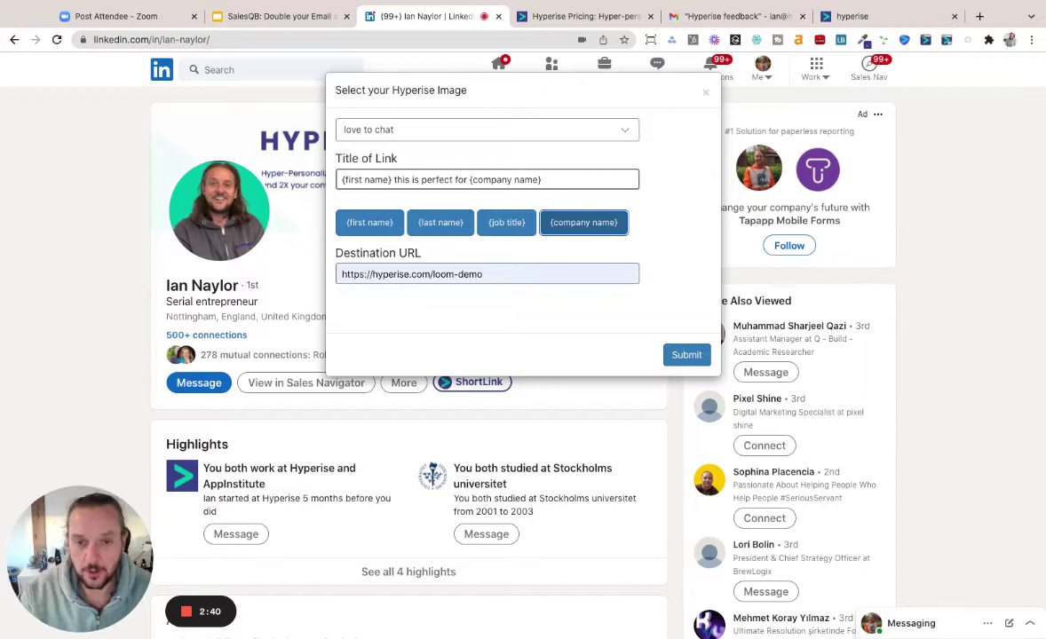
{"action": "left_click", "coordinate": [497, 266]}
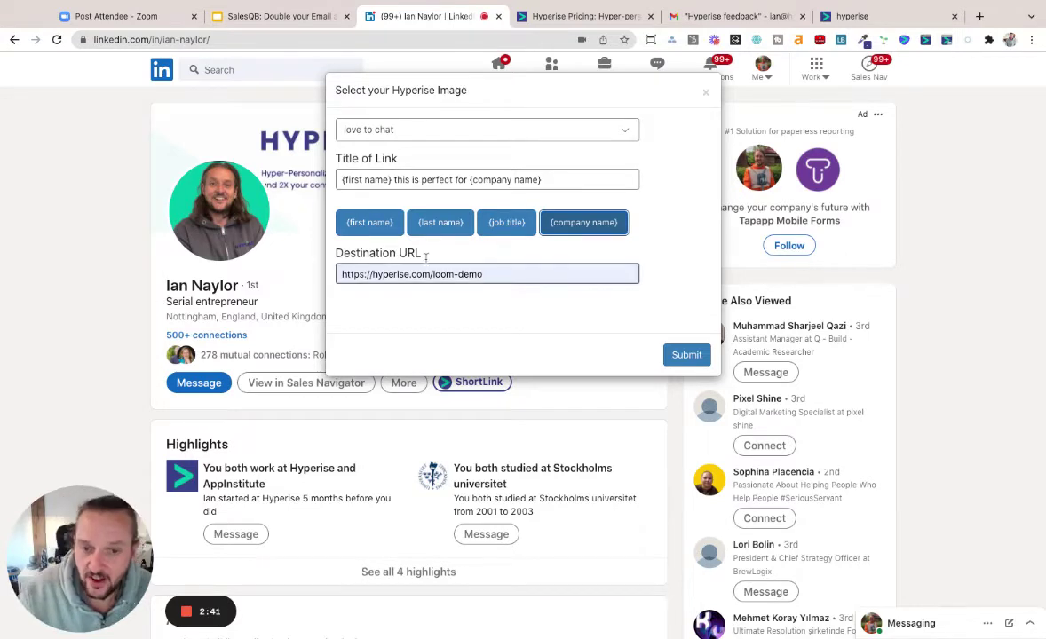
{"action": "triple_click", "coordinate": [502, 266]}
{"action": "left_click", "coordinate": [483, 266]}
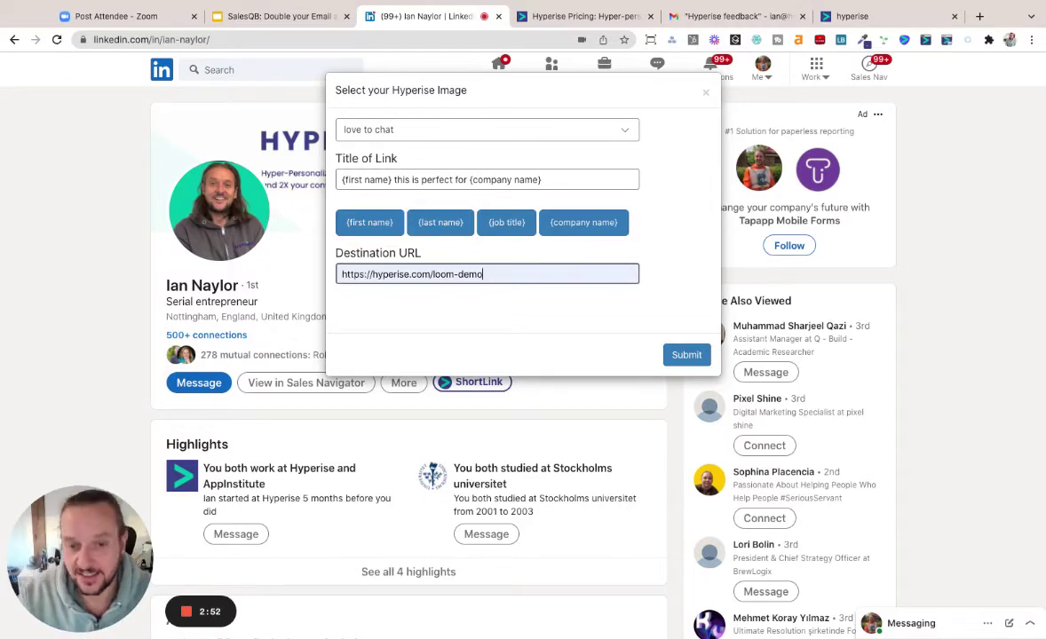
{"action": "key", "text": "ctrl+a"}
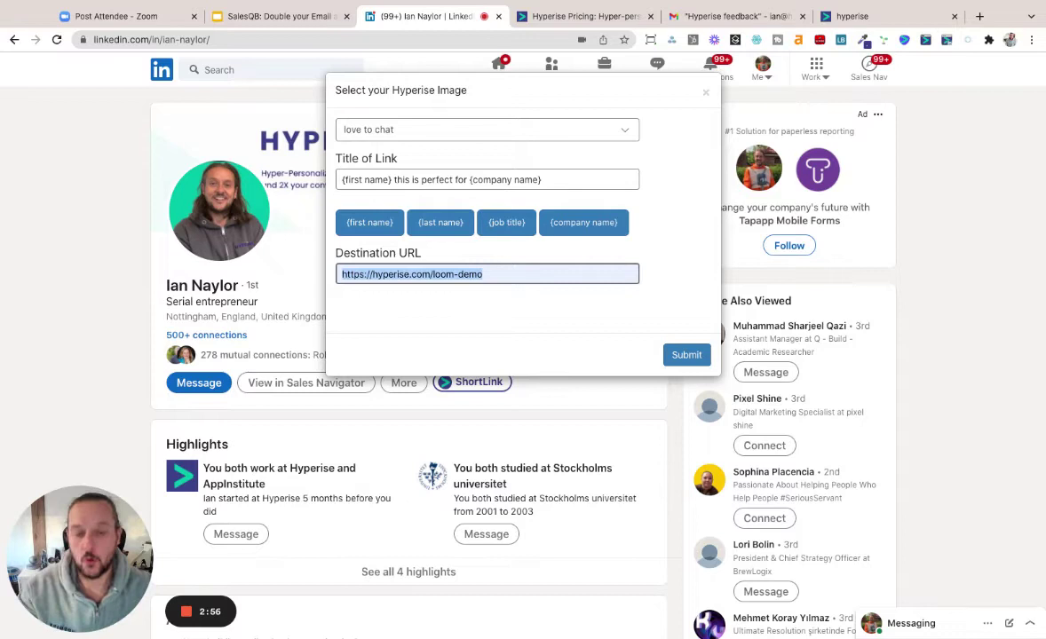
{"action": "left_click", "coordinate": [582, 329]}
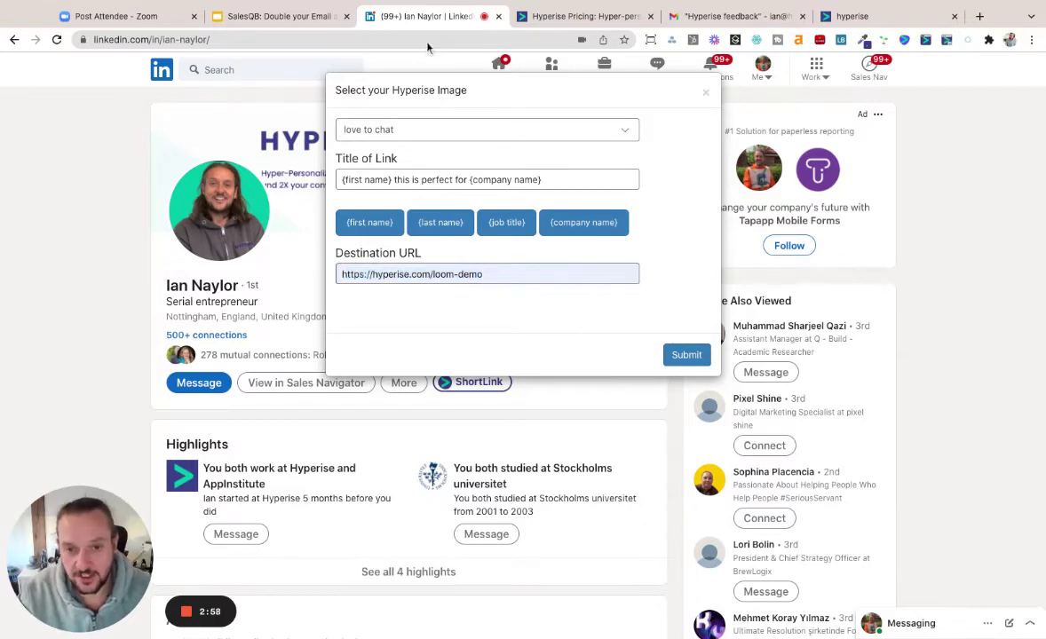
{"action": "left_click", "coordinate": [395, 130]}
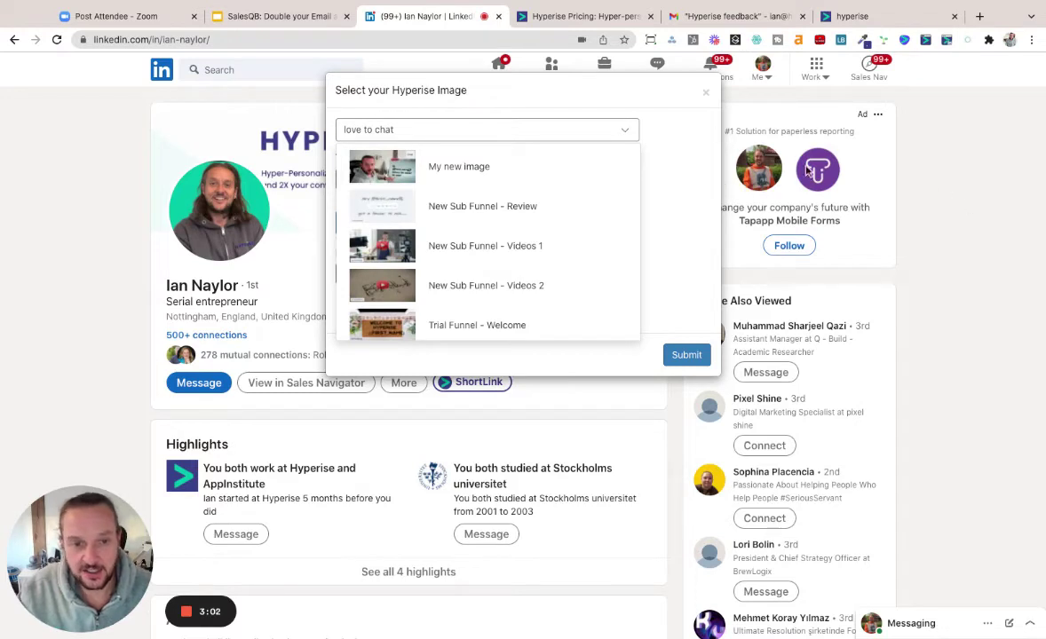
{"action": "scroll", "coordinate": [376, 331], "scroll_direction": "down", "scroll_amount": 1}
{"action": "scroll", "coordinate": [377, 330], "scroll_direction": "down", "scroll_amount": 3}
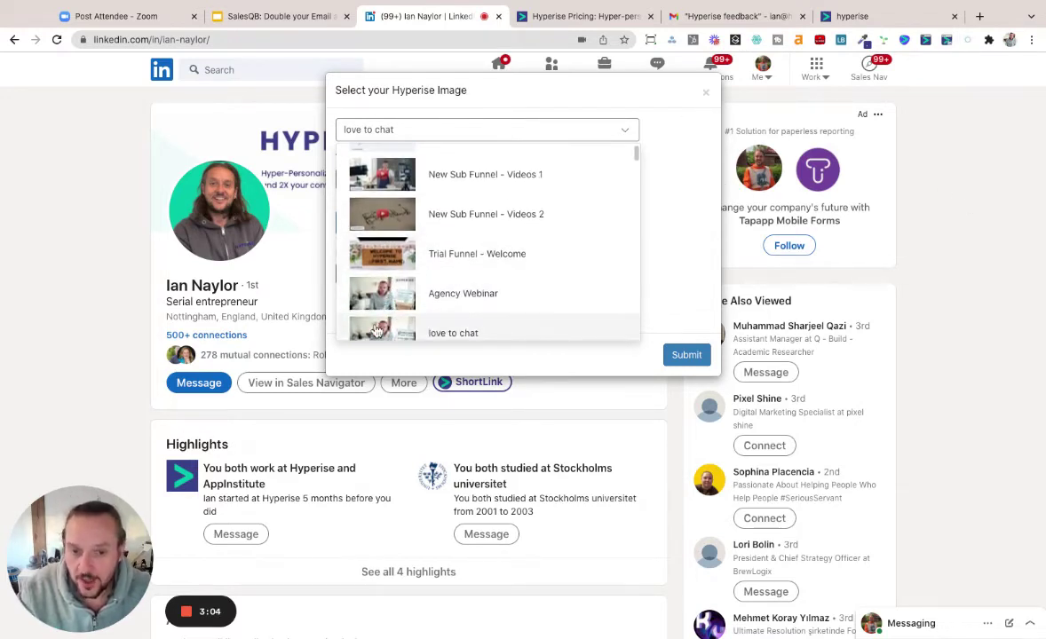
{"action": "left_click", "coordinate": [377, 330]}
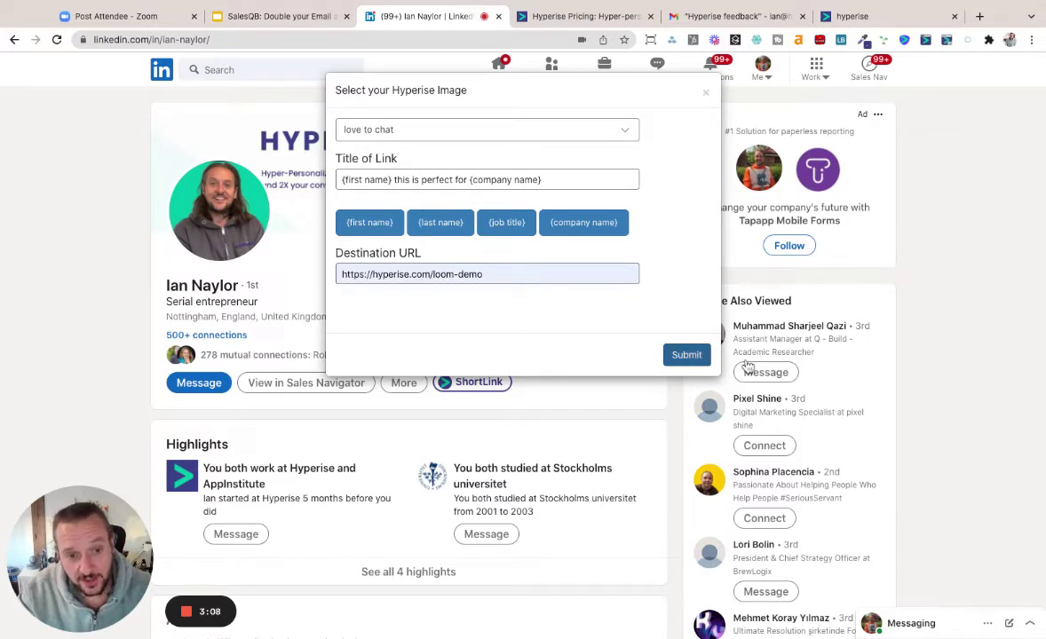
Copy the generated short link and write a greeting to the contact ending 'this is for you...'
{"action": "left_click", "coordinate": [686, 354]}
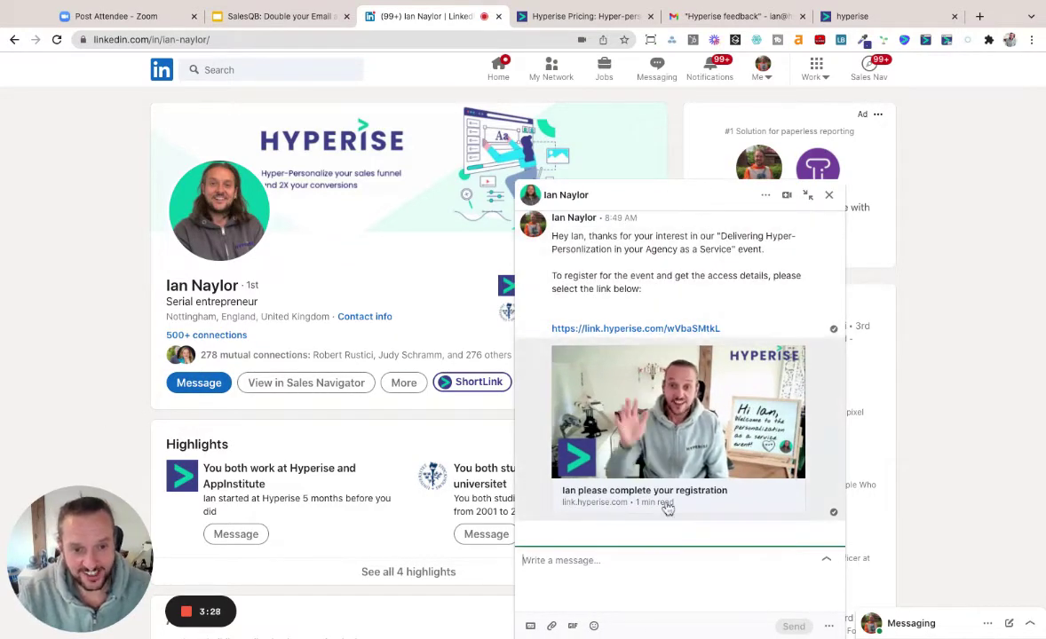
{"action": "type", "text": "Hi Ian this is i"}
{"action": "key", "text": "BackSpace"}
{"action": "type", "text": "for u"}
{"action": "key", "text": "BackSpace"}
{"action": "type", "text": "you...."}
Paste the short link on a new line and send the message
{"action": "key", "text": "Return"}
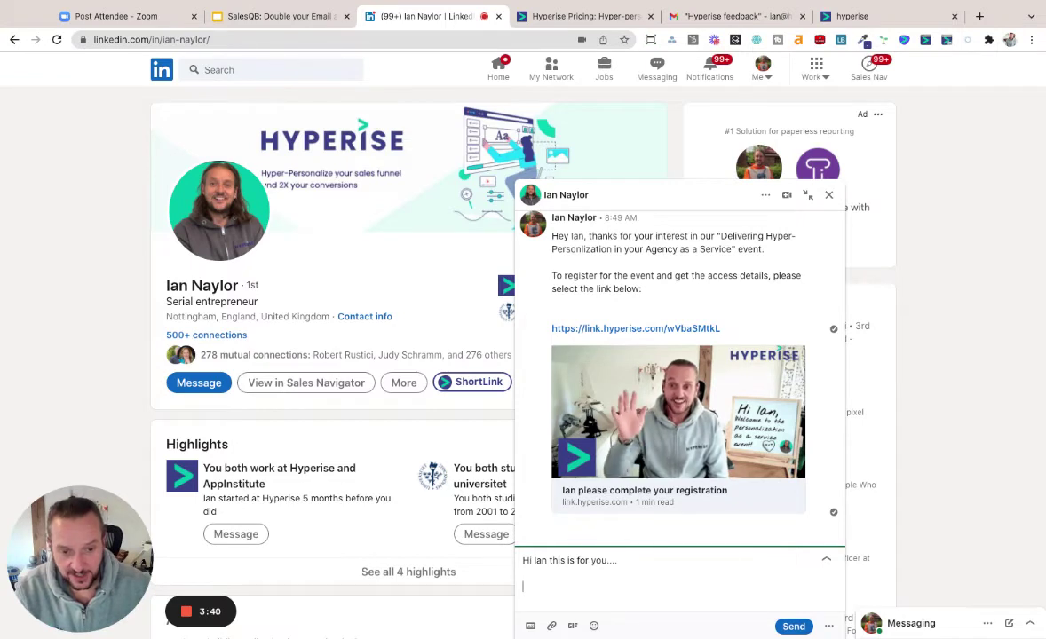
{"action": "key", "text": "ctrl+v"}
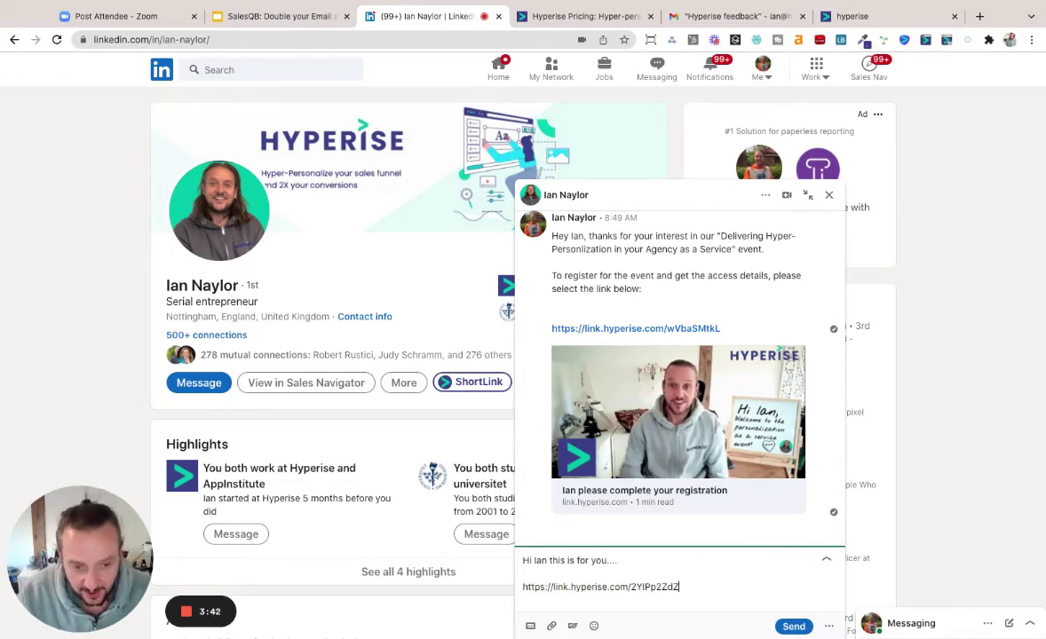
{"action": "left_click", "coordinate": [794, 626]}
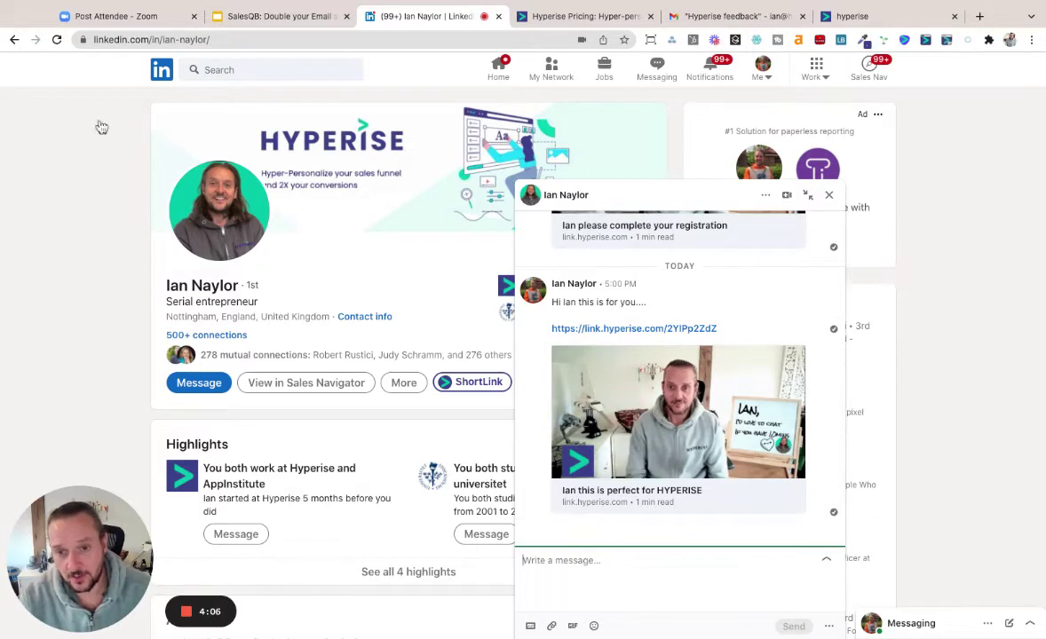
{"action": "mouse_move", "coordinate": [632, 327]}
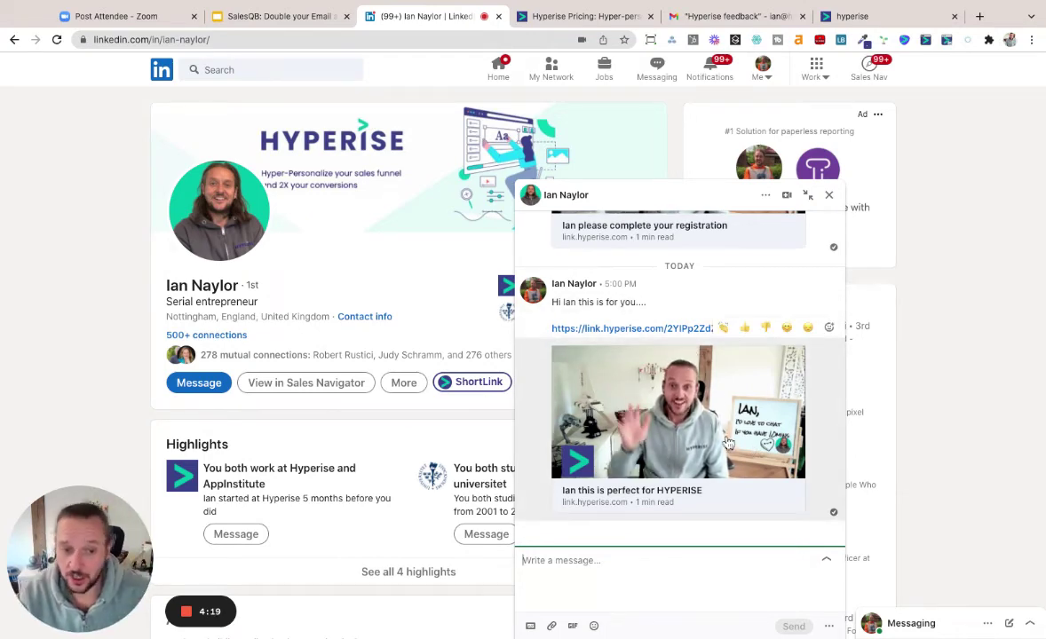
Open the short link from the sent chat message in a new tab
{"action": "left_click", "coordinate": [731, 441]}
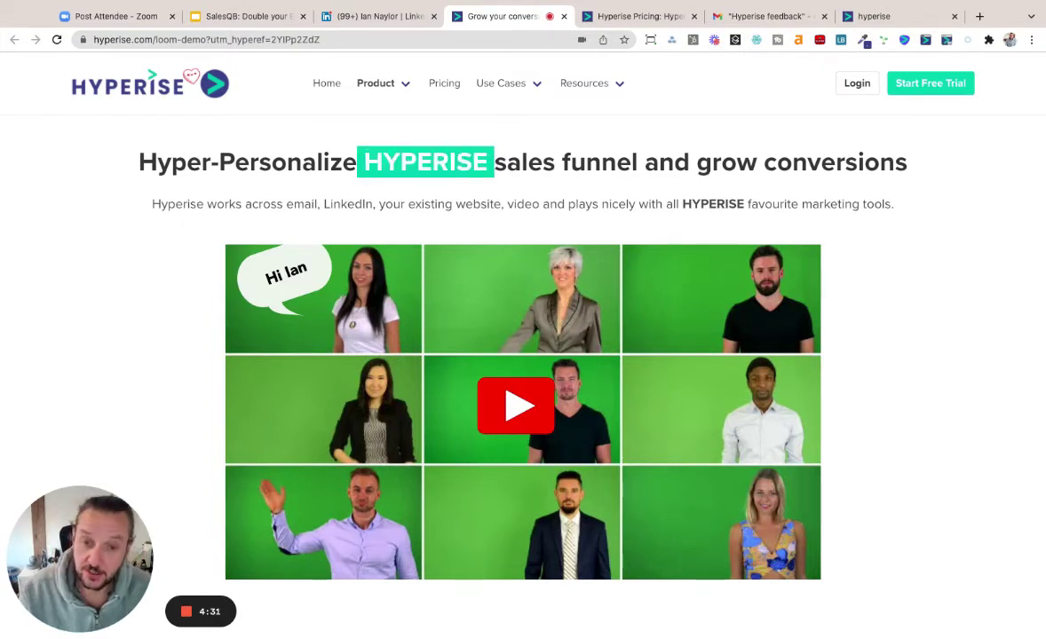
{"action": "mouse_move", "coordinate": [523, 410]}
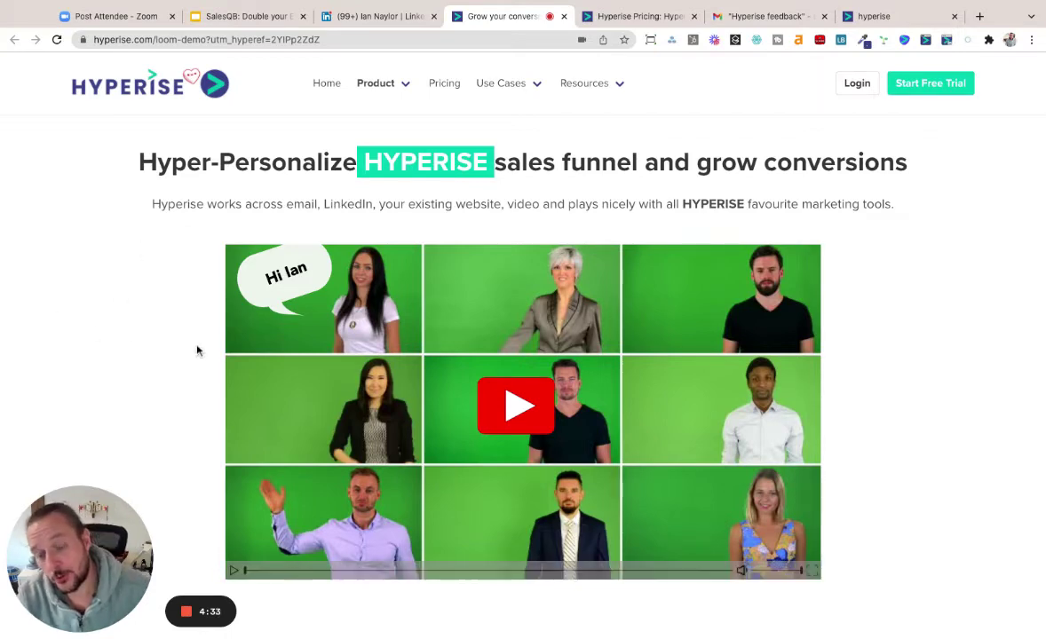
Play the personalized demo video, view the booking calendar, then go back to the LinkedIn tab
{"action": "left_click", "coordinate": [491, 433]}
{"action": "scroll", "coordinate": [490, 433], "scroll_direction": "down", "scroll_amount": 6}
{"action": "scroll", "coordinate": [490, 432], "scroll_direction": "down", "scroll_amount": 5}
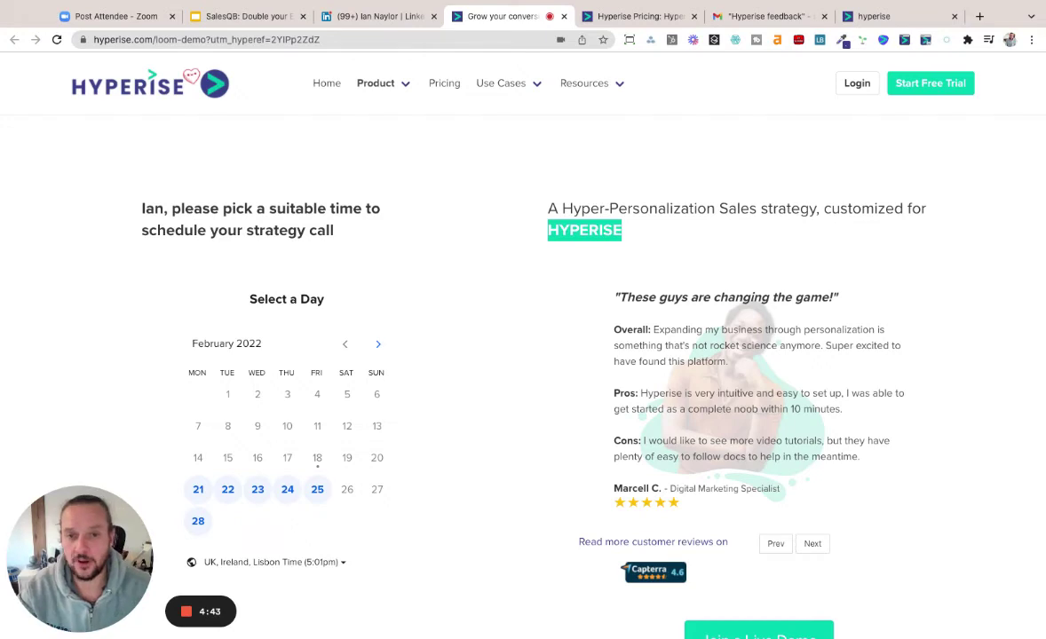
{"action": "left_click", "coordinate": [373, 16]}
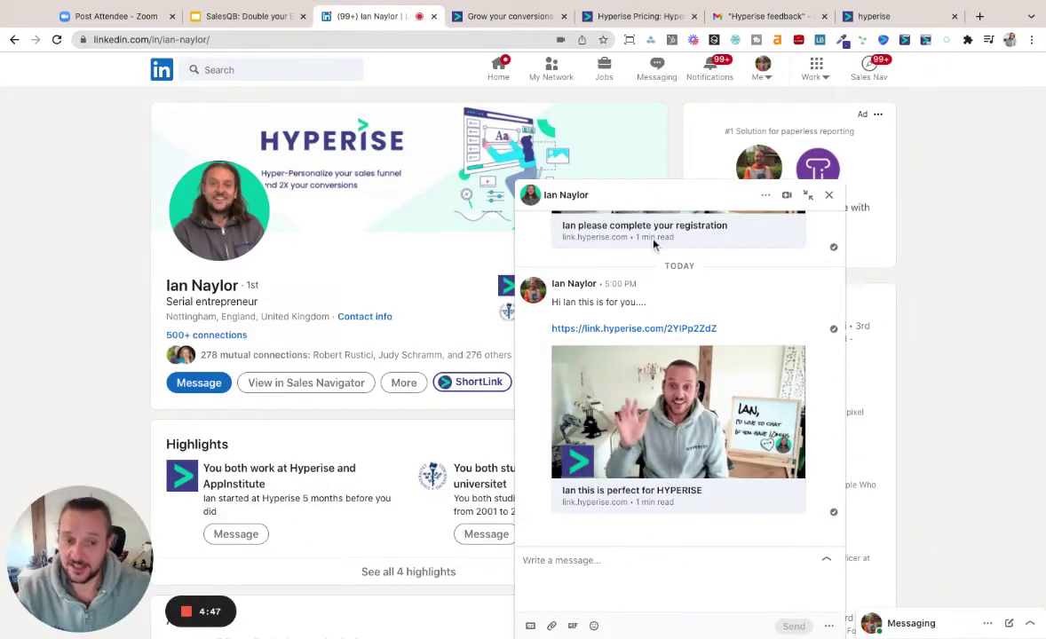
Close the chat and review four earlier follow-up conversations in the messaging inbox
{"action": "left_click", "coordinate": [828, 194]}
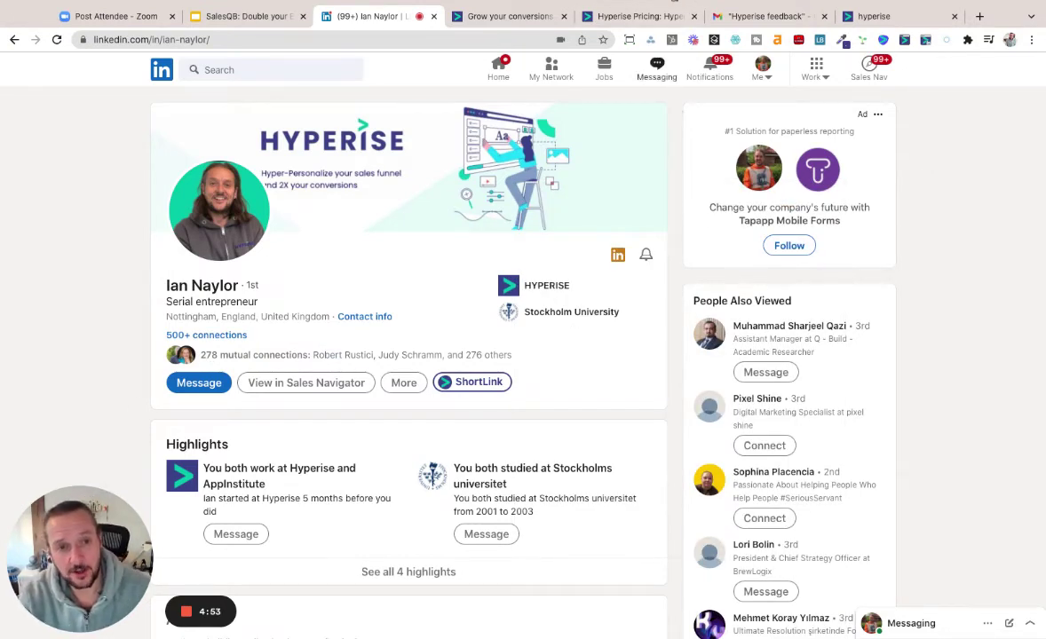
{"action": "left_click", "coordinate": [657, 69]}
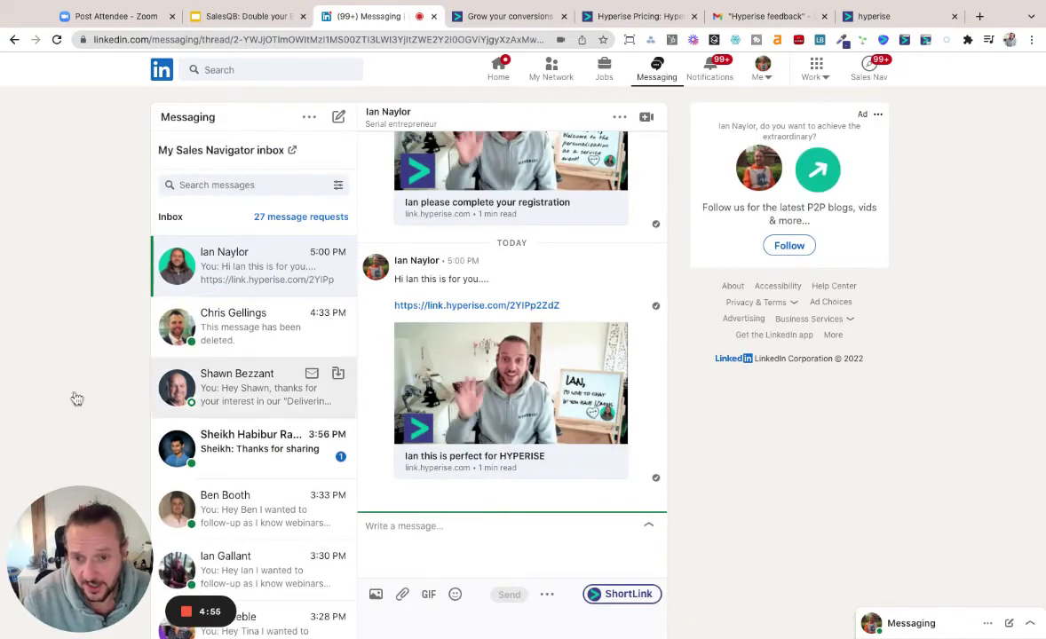
{"action": "scroll", "coordinate": [204, 310], "scroll_direction": "down", "scroll_amount": 3}
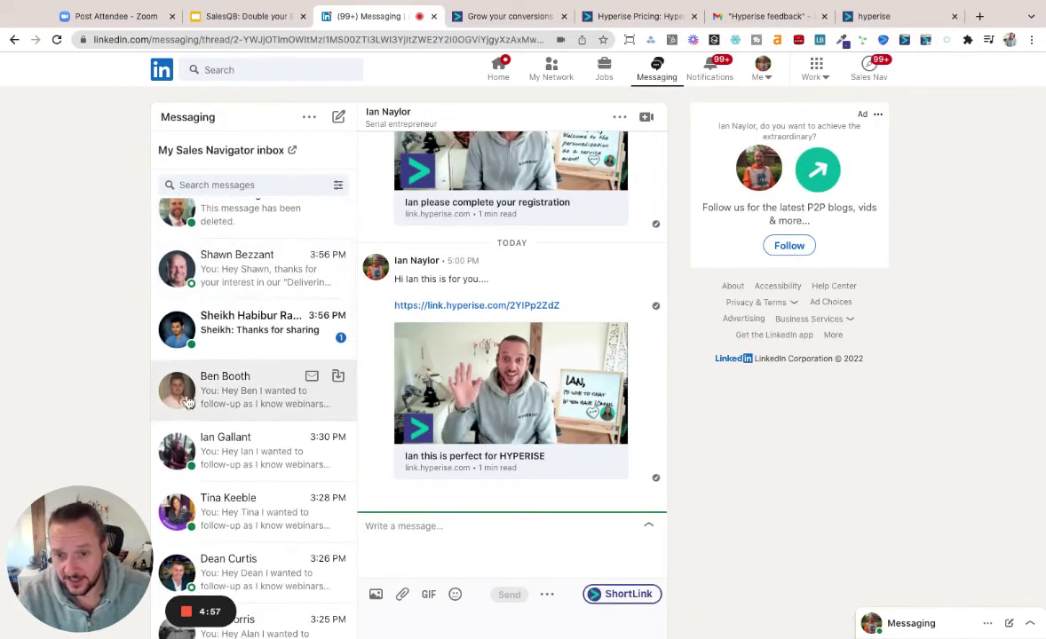
{"action": "left_click", "coordinate": [156, 408]}
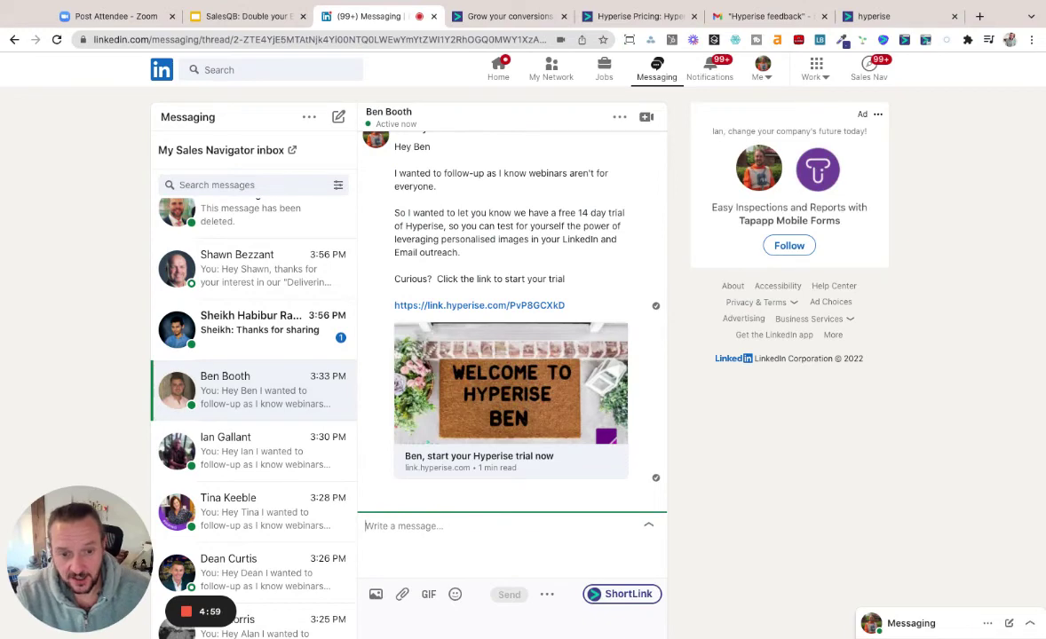
{"action": "left_click", "coordinate": [177, 448]}
{"action": "left_click", "coordinate": [189, 524]}
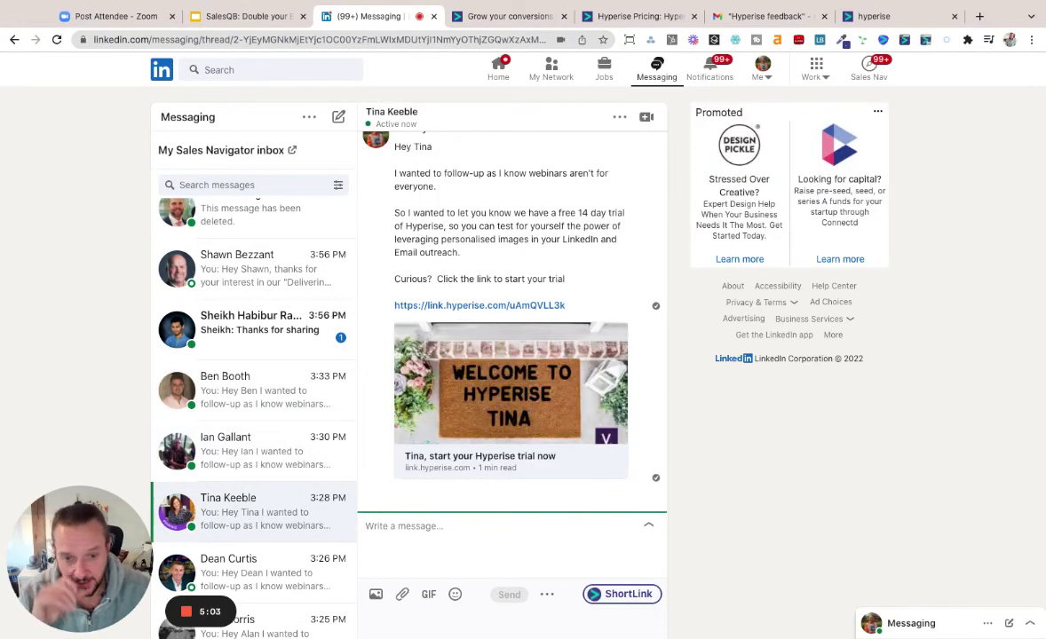
{"action": "left_click", "coordinate": [189, 566]}
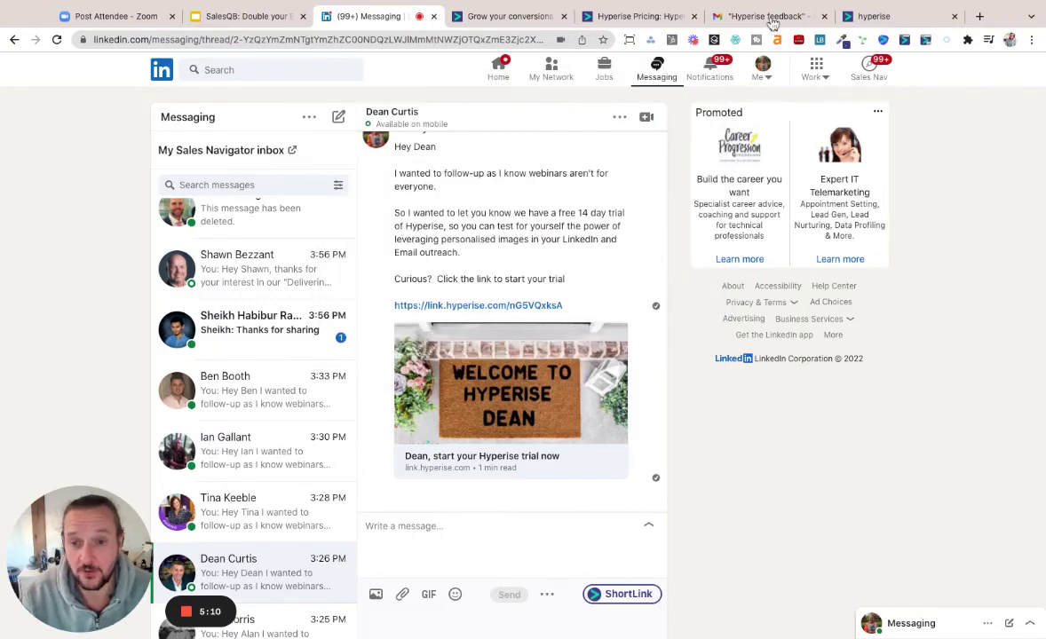
Dismiss the image picker and search LinkedIn for 'b2b'
{"action": "key", "text": "Escape"}
{"action": "left_click", "coordinate": [267, 69]}
{"action": "type", "text": "b2b"}
{"action": "key", "text": "Return"}
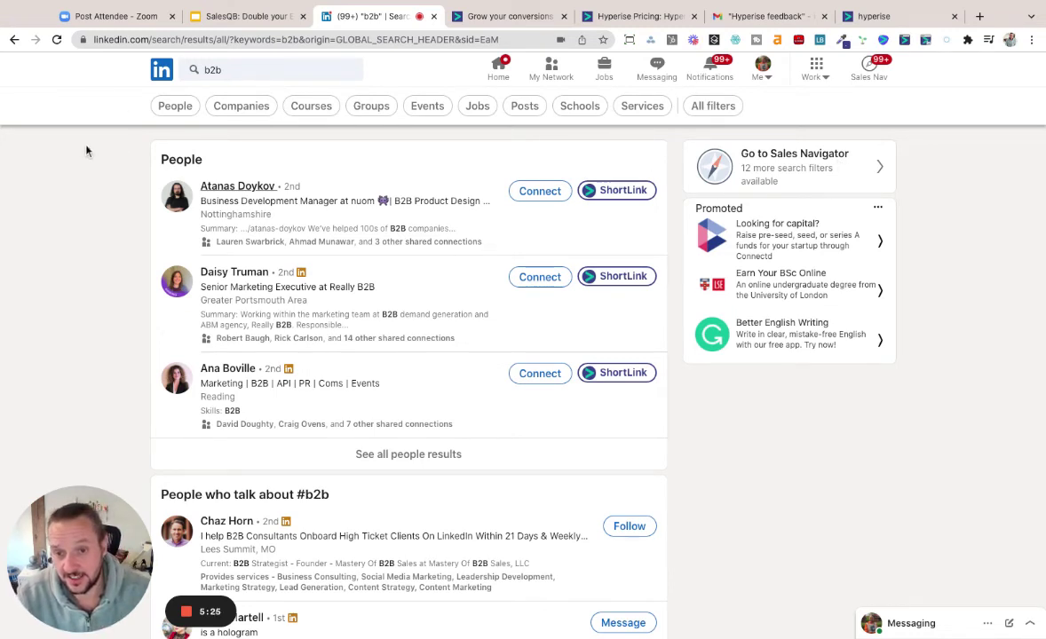
Generate and copy a personalized short link for the first b2b result
{"action": "left_click", "coordinate": [649, 157]}
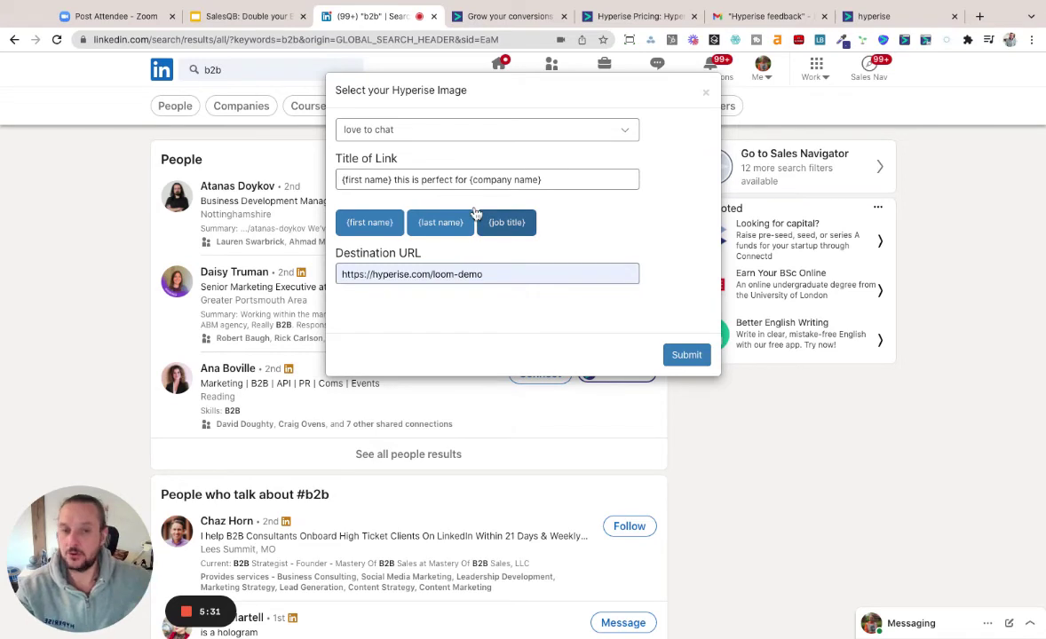
{"action": "left_click", "coordinate": [686, 355]}
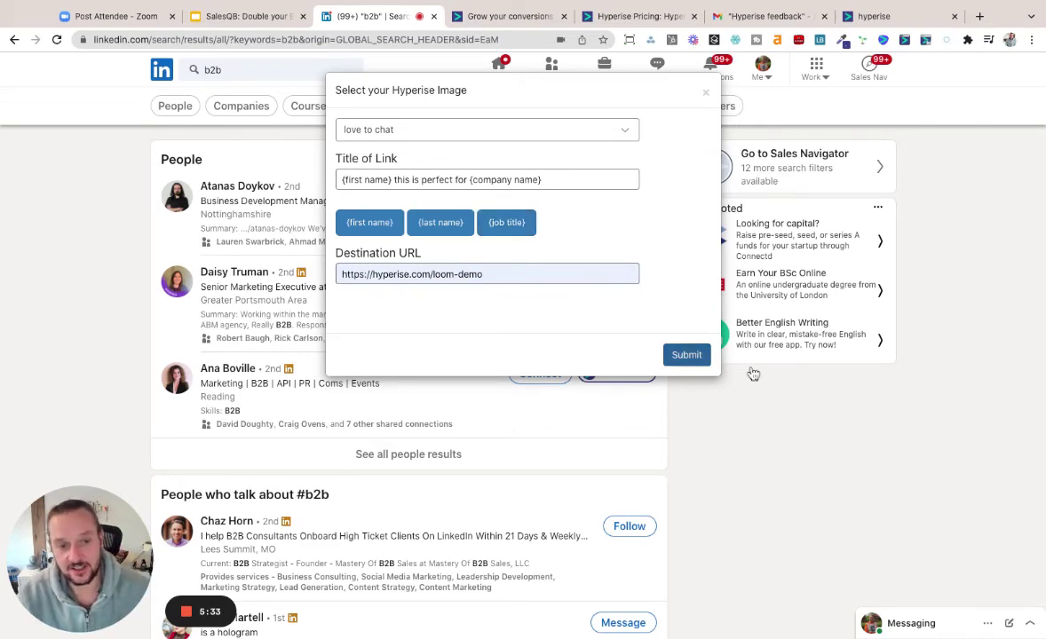
{"action": "left_click", "coordinate": [753, 373]}
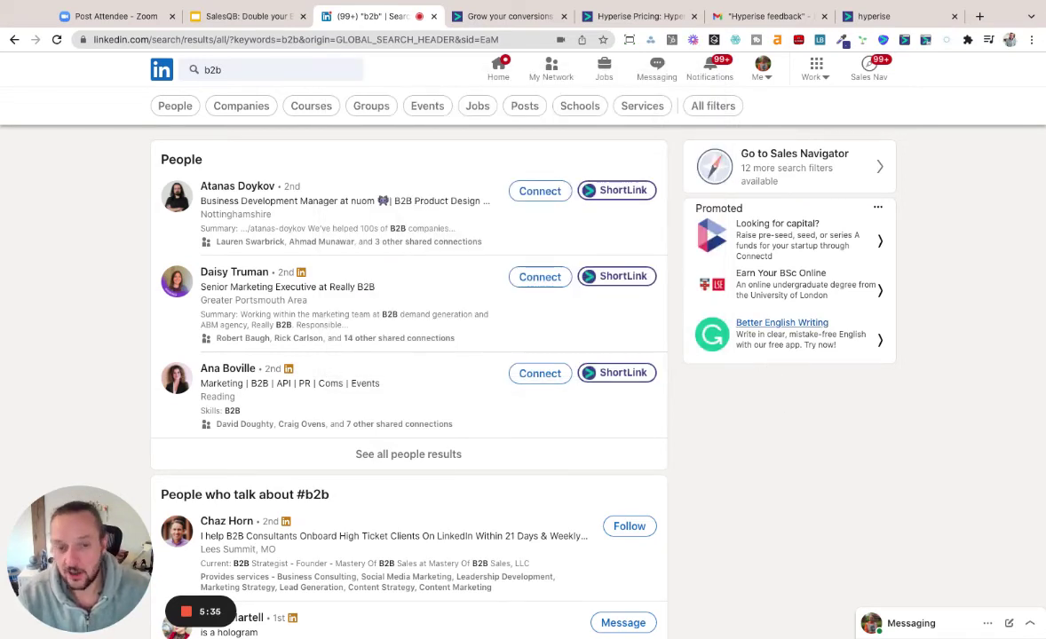
Start a connection invitation with the short link pasted into its note, leaving it unsent
{"action": "left_click", "coordinate": [538, 190]}
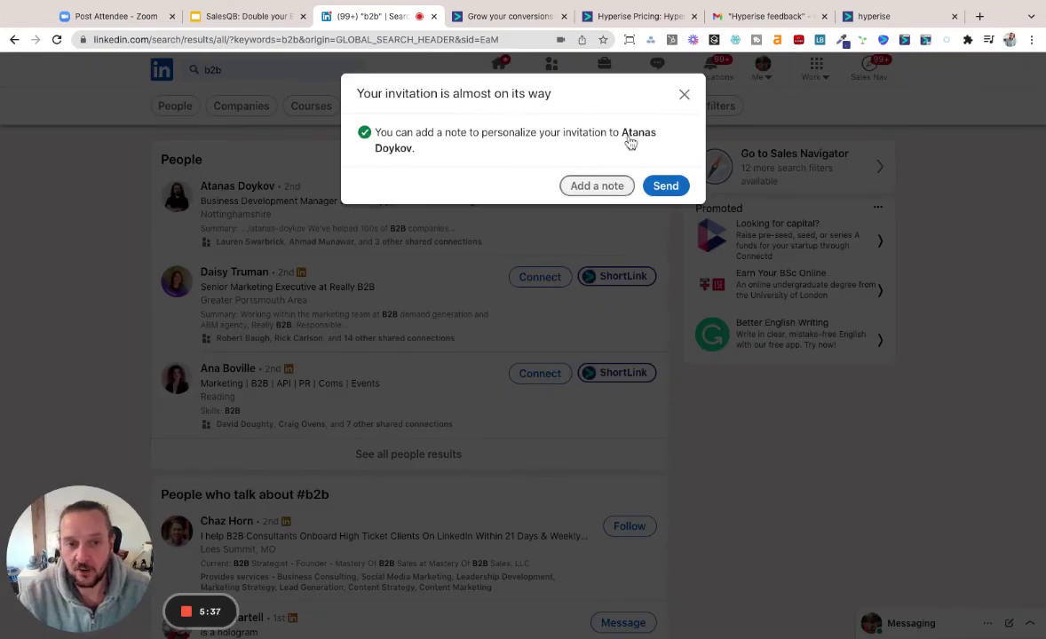
{"action": "left_click", "coordinate": [595, 184]}
{"action": "key", "text": "ctrl+v"}
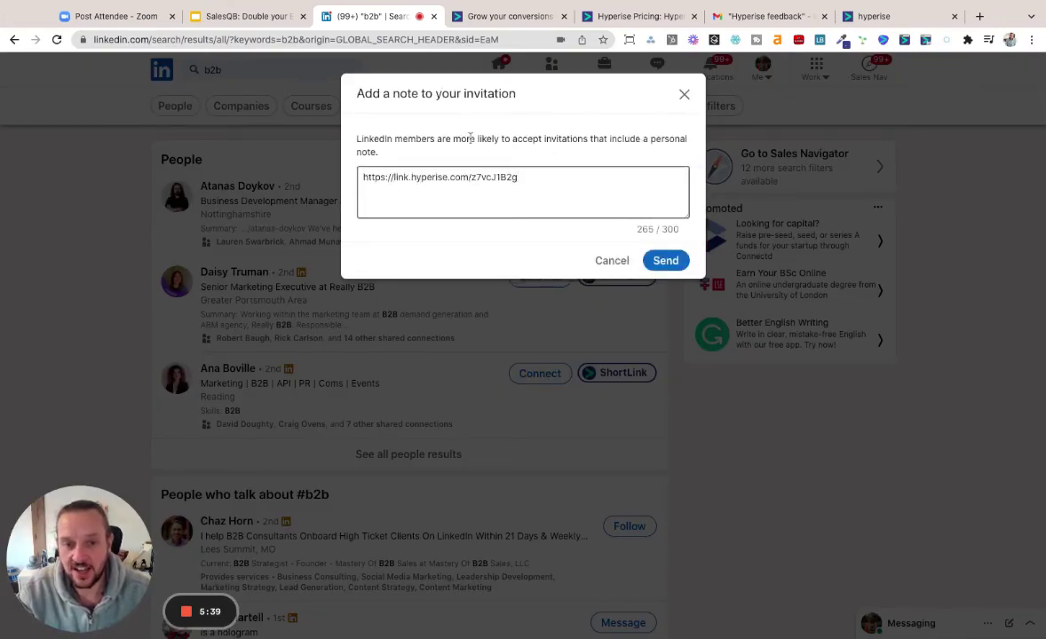
{"action": "key", "text": "Return"}
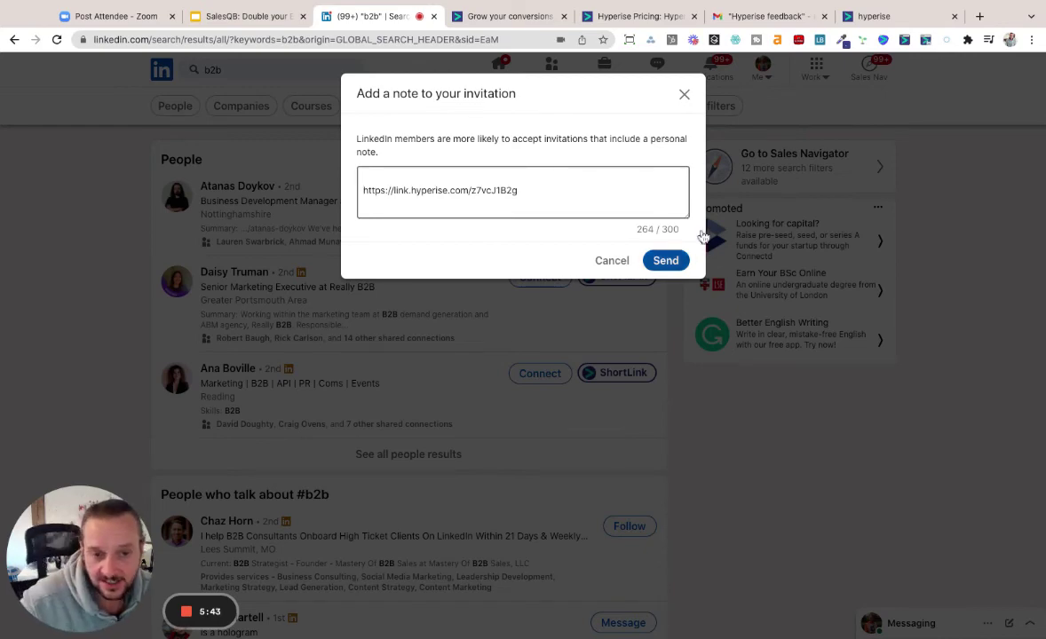
{"action": "left_click", "coordinate": [611, 260]}
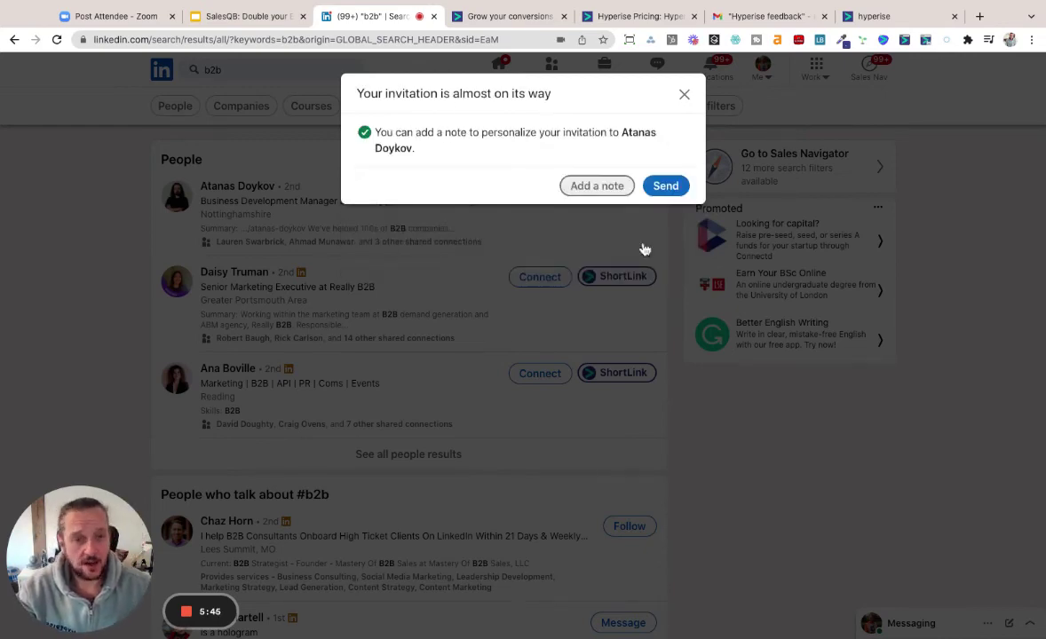
{"action": "key", "text": "Escape"}
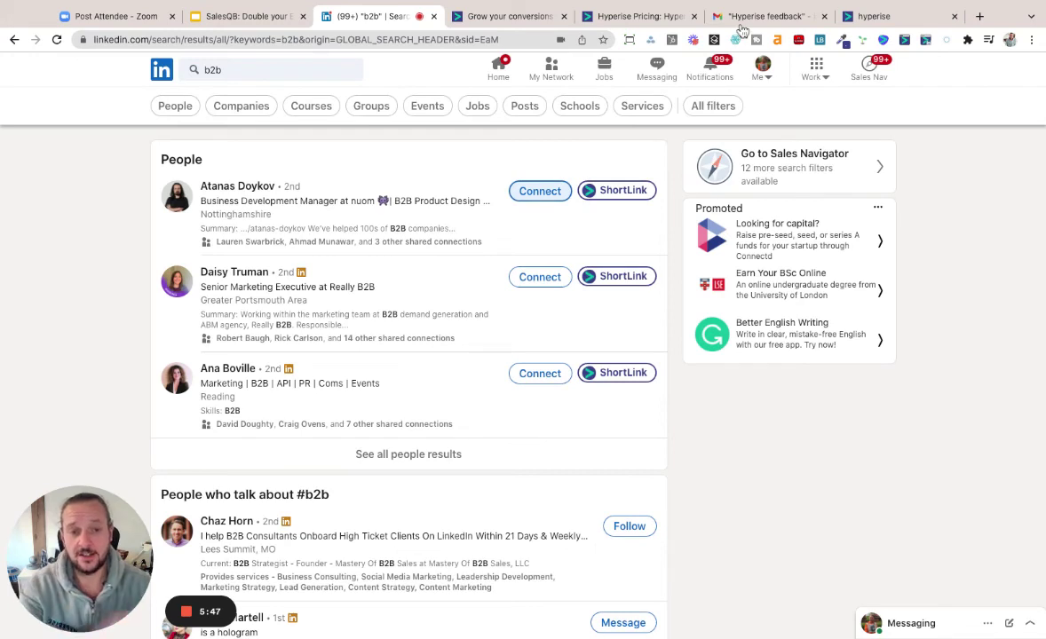